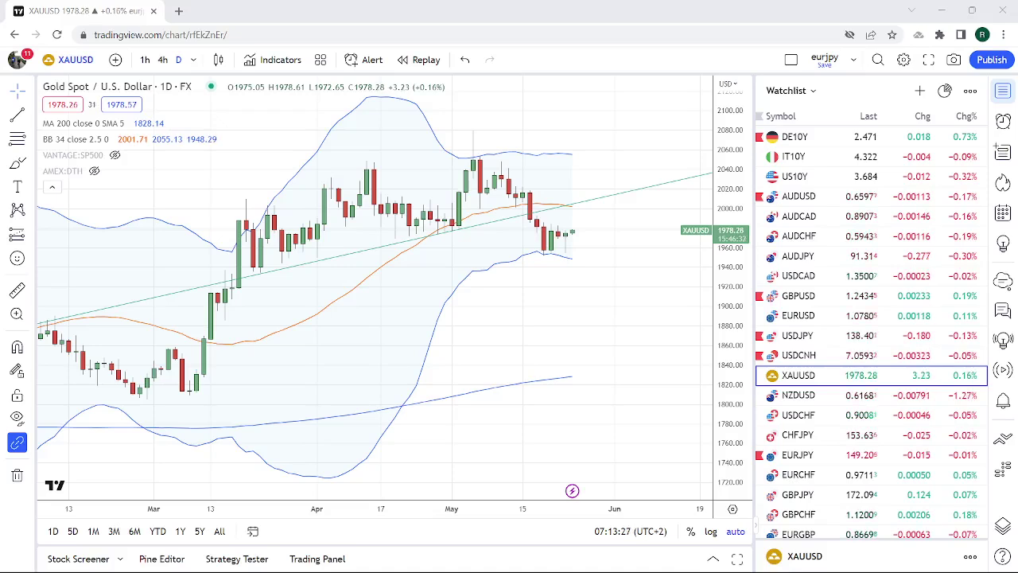
# - Clear the green trendline from the XAUUSD daily chart with Remove drawings
pyautogui.click(575, 198)
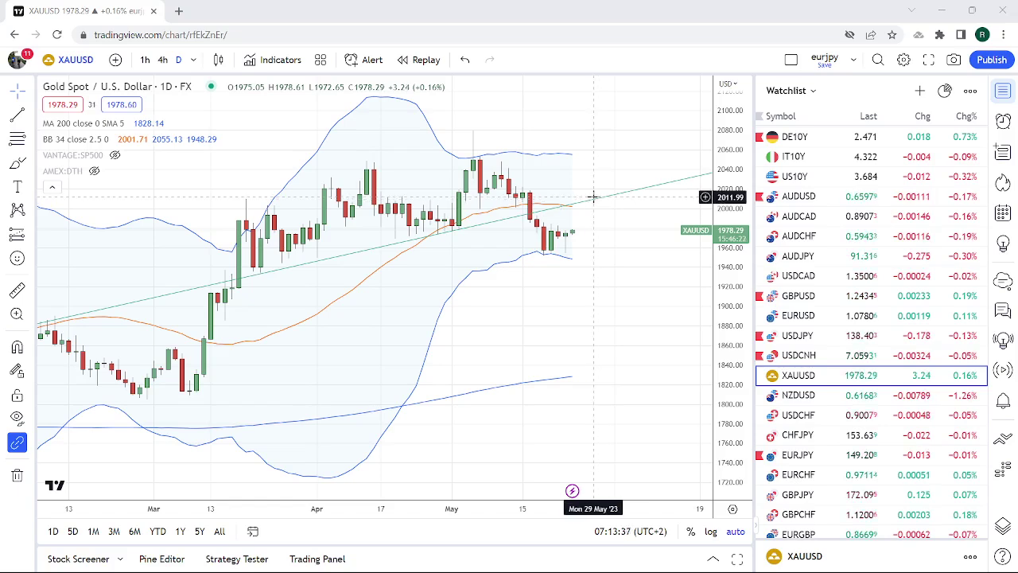
pyautogui.rightClick(595, 202)
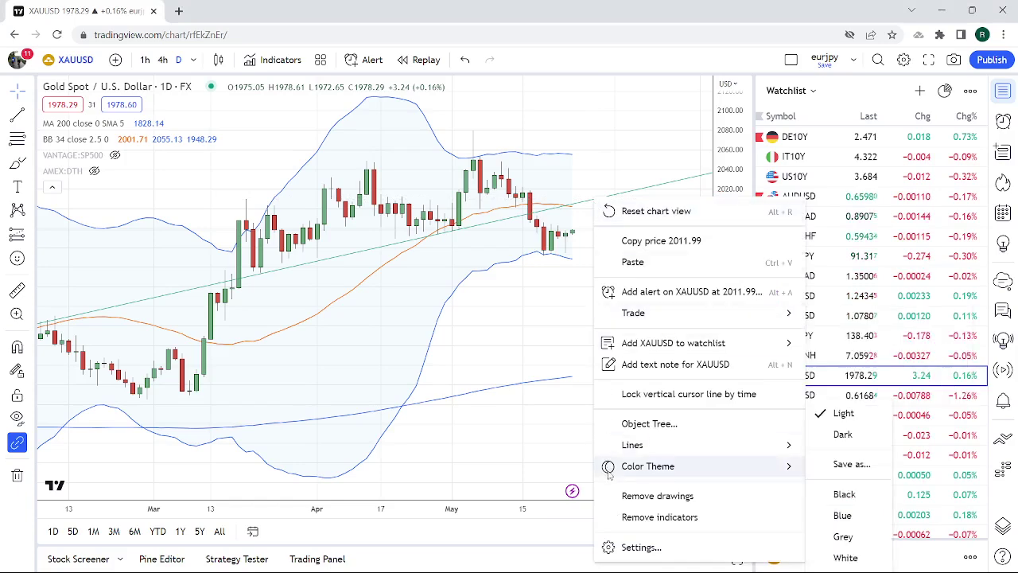
pyautogui.click(634, 495)
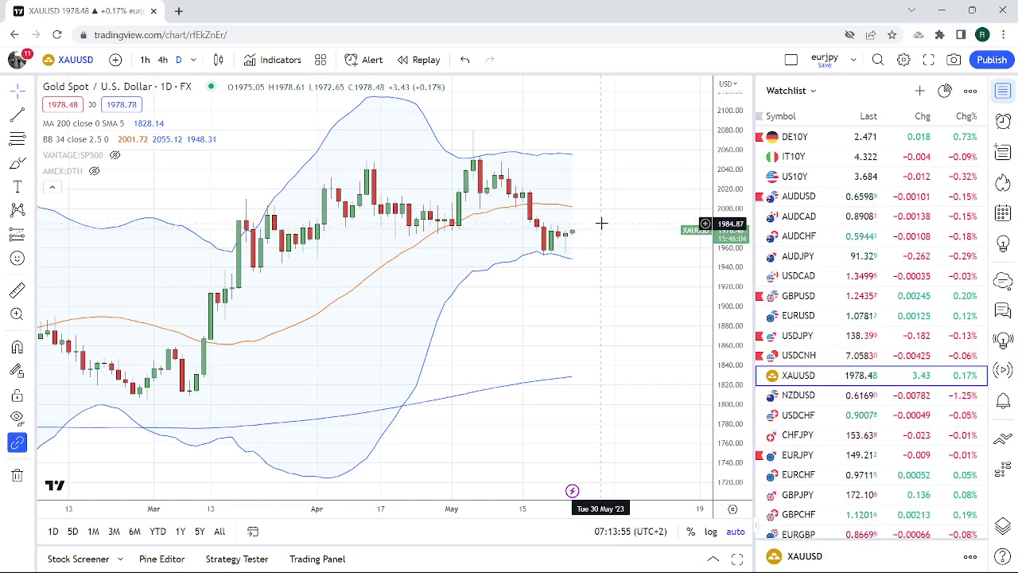
# - Glance at the US10Y chart, then show the USDJPY daily chart from the watchlist
pyautogui.click(797, 178)
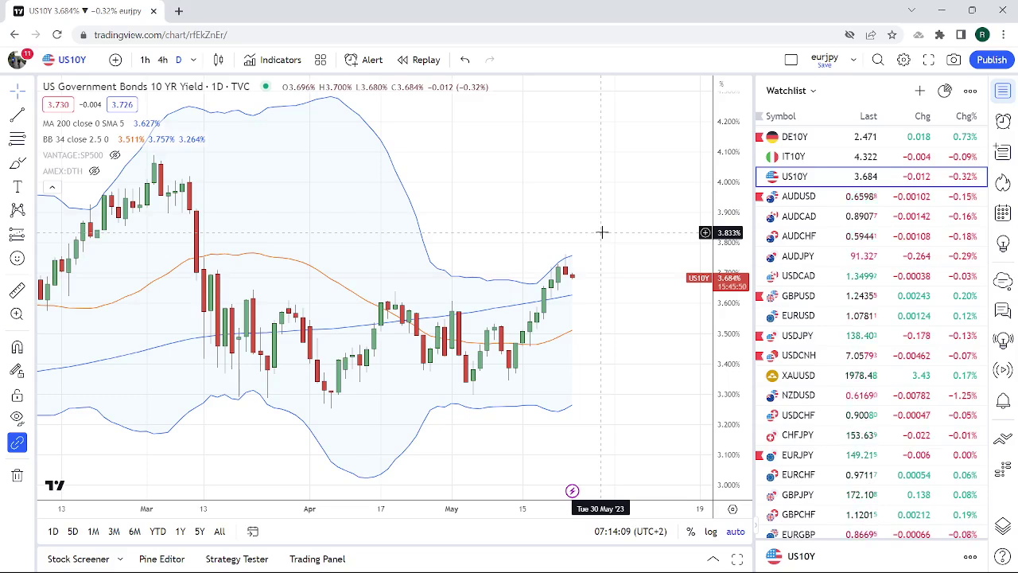
pyautogui.click(799, 336)
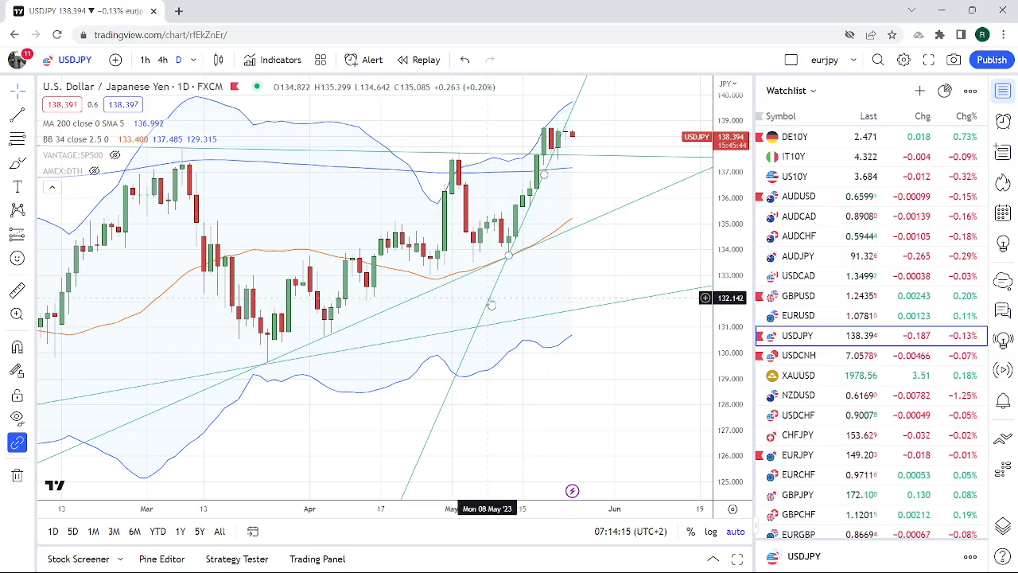
# - On USDJPY daily, remove the steep green line and hide the near-horizontal green line
pyautogui.rightClick(490, 300)
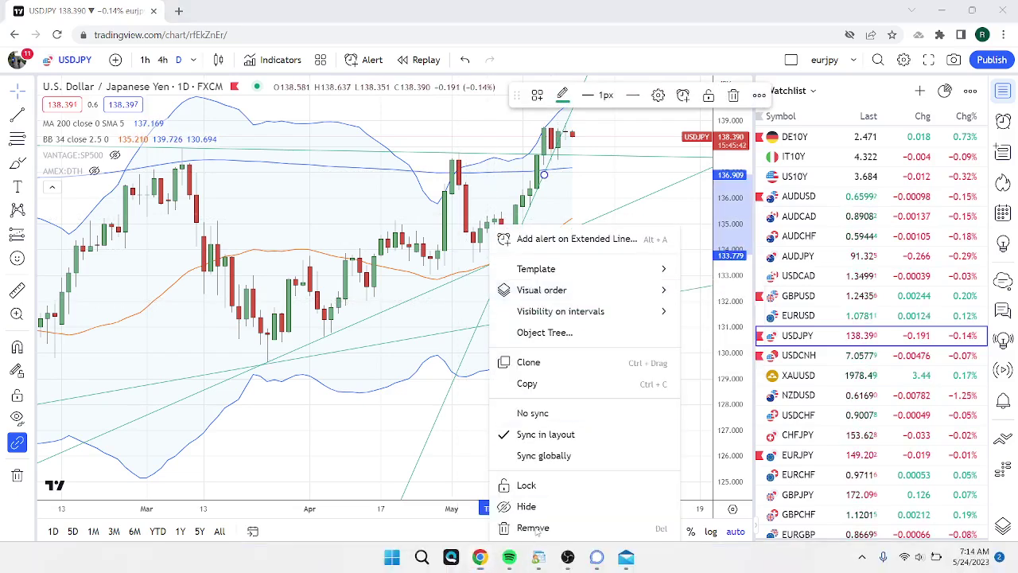
pyautogui.click(561, 528)
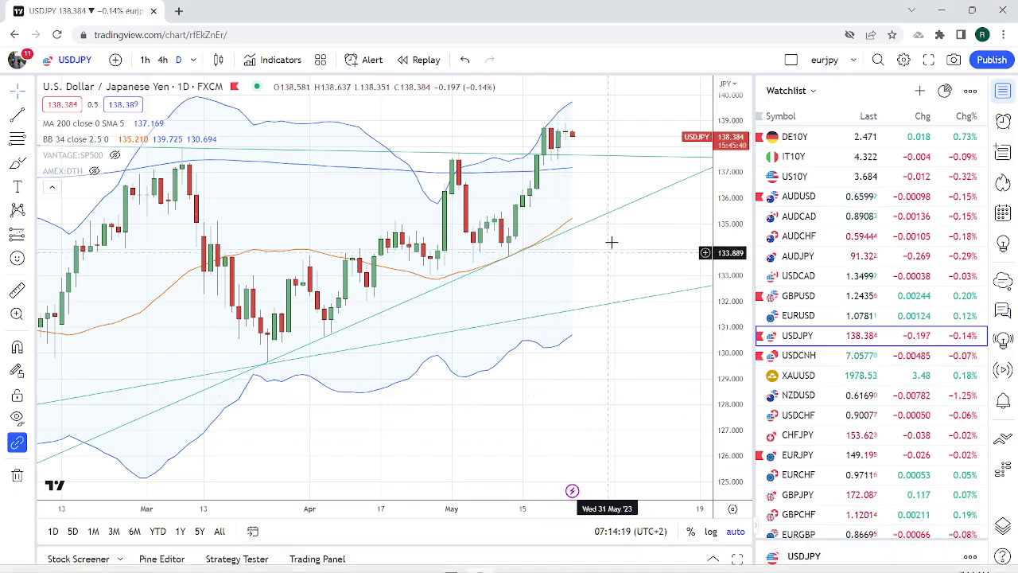
pyautogui.rightClick(613, 155)
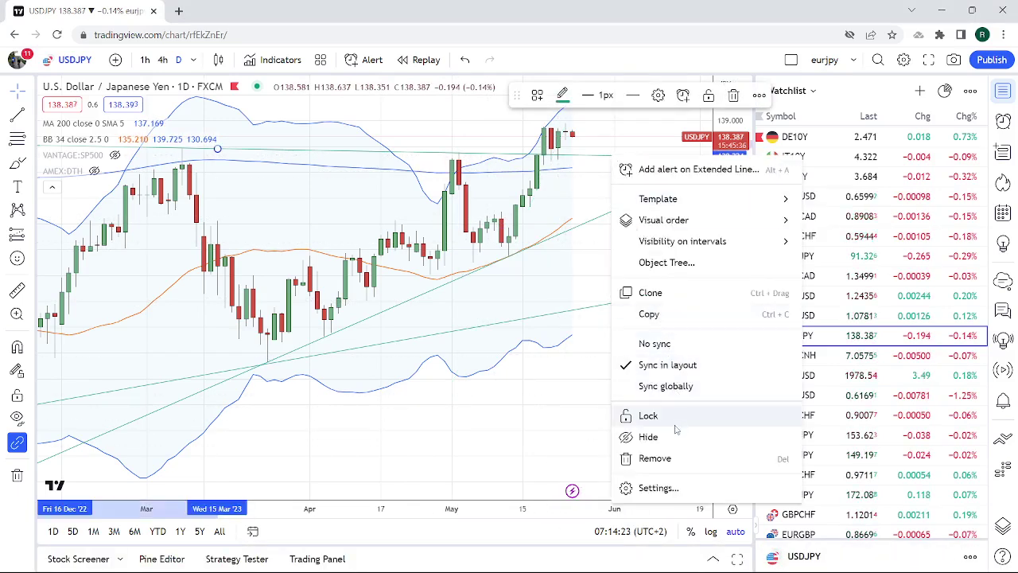
pyautogui.click(709, 437)
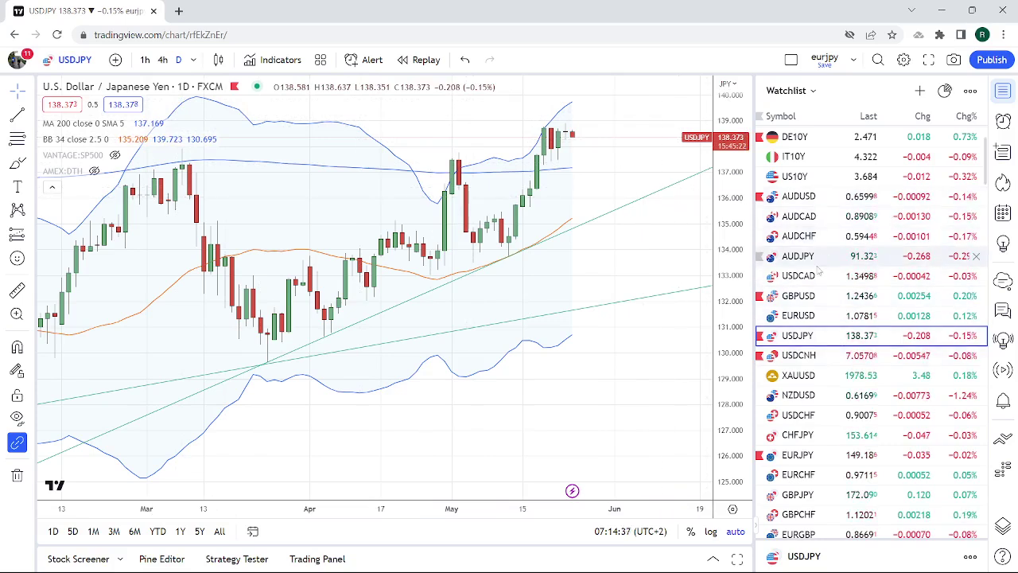
# - Switch to EURUSD on 4-hour candles, zoomed out to span April through late May
pyautogui.click(809, 314)
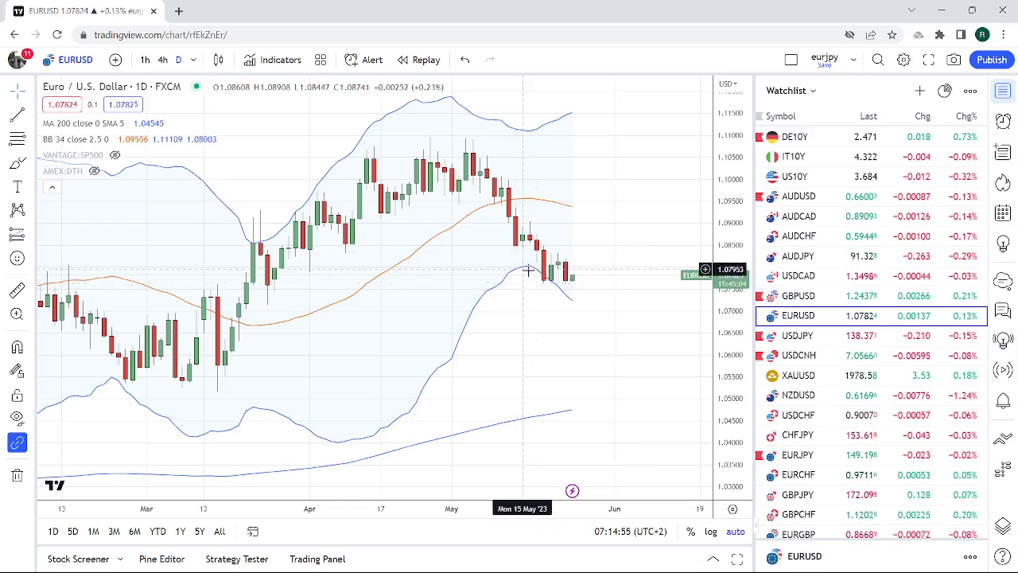
pyautogui.click(163, 60)
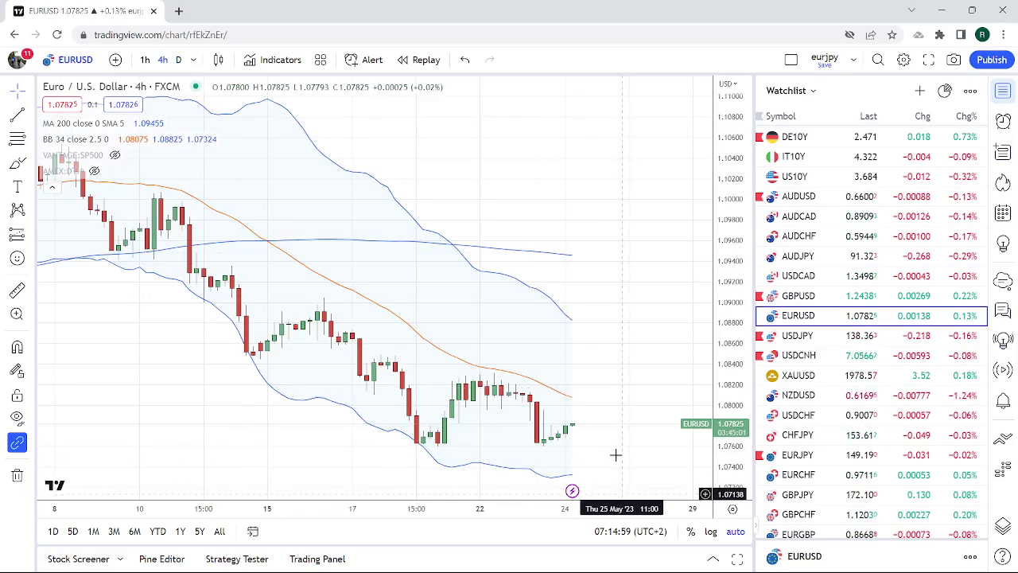
pyautogui.scroll(-5, 601, 350)
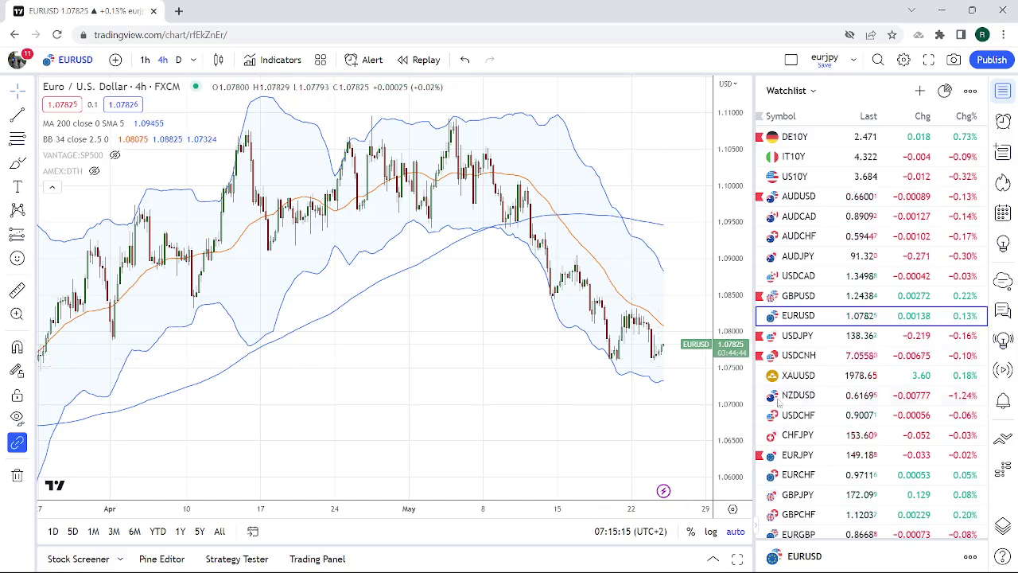
# - Open USDCHF and hide its near-horizontal green line, then switch to EURCHF
pyautogui.click(801, 415)
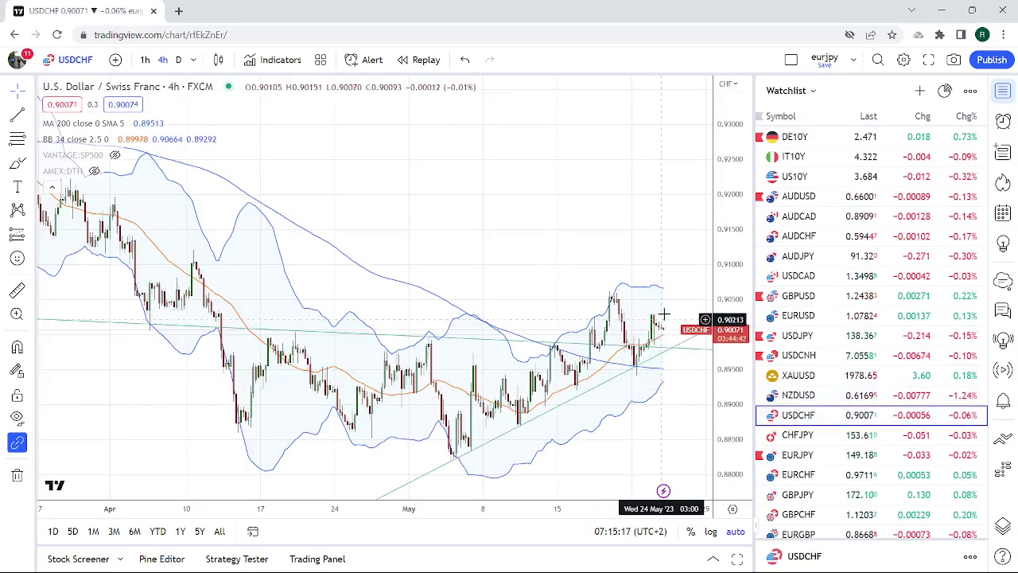
pyautogui.rightClick(498, 343)
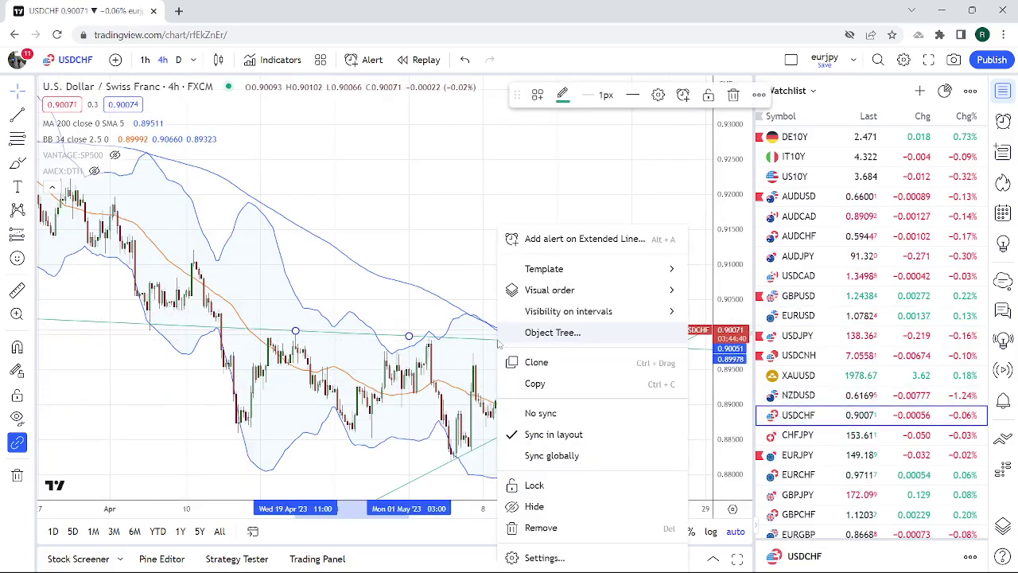
pyautogui.click(557, 507)
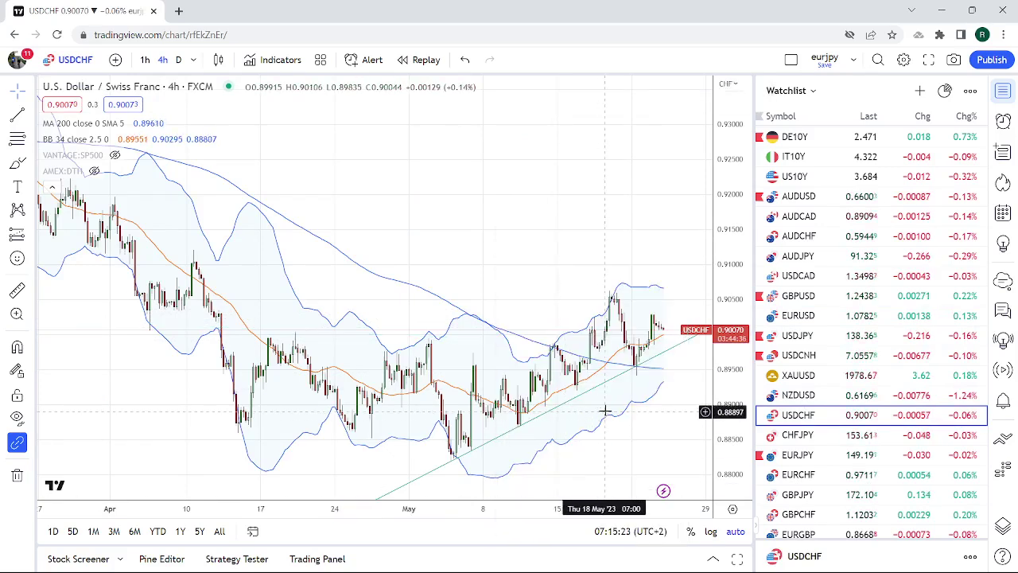
pyautogui.click(802, 474)
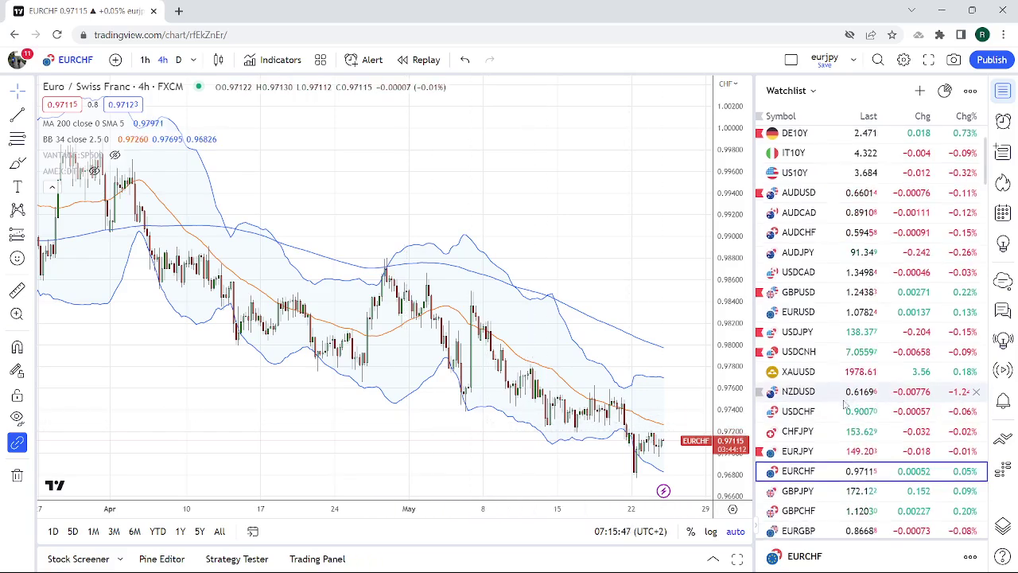
# - Scroll down the watchlist and select NZDUSD to show its 4-hour chart
pyautogui.scroll(-3, 845, 403)
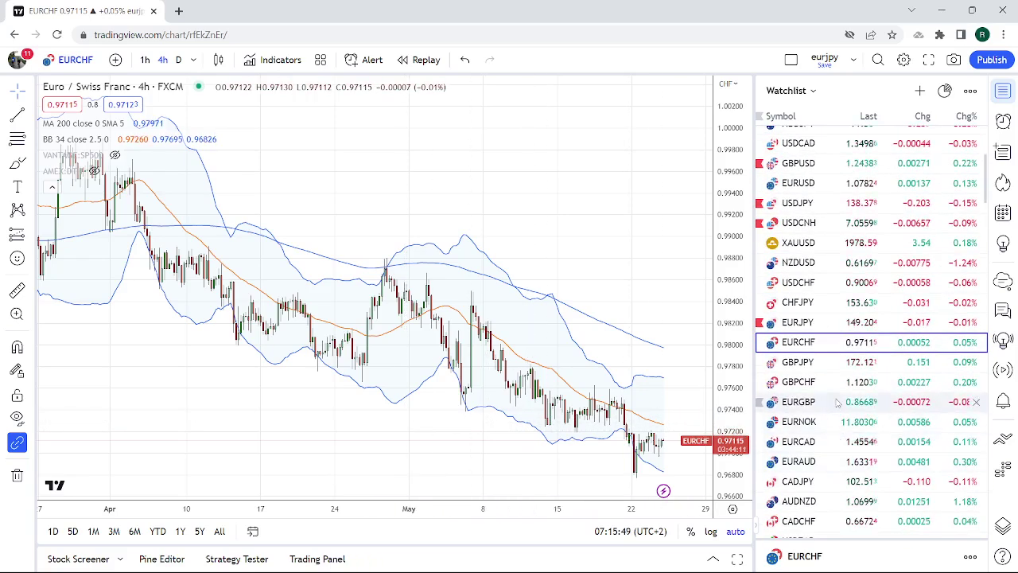
pyautogui.scroll(5, 837, 403)
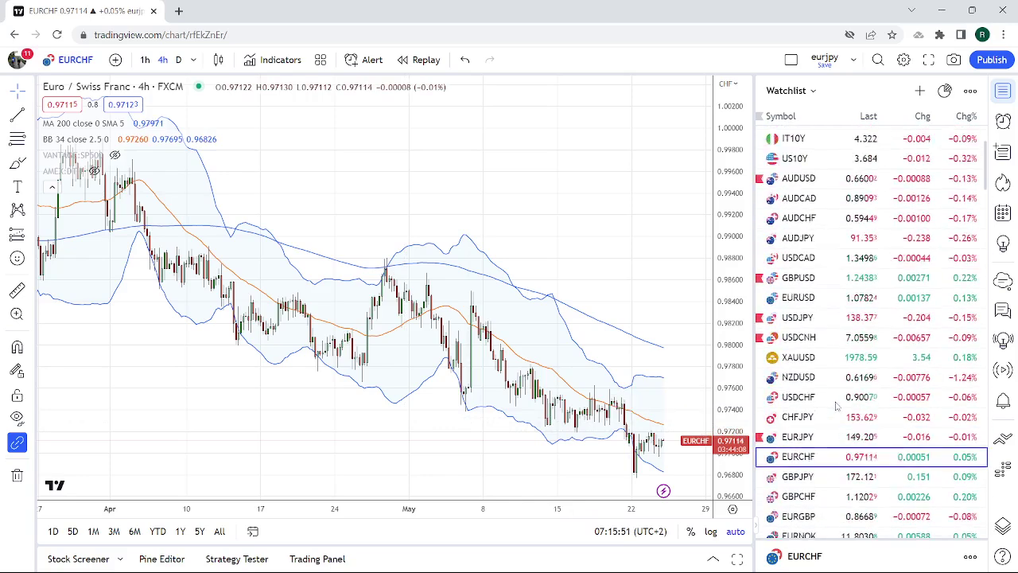
pyautogui.scroll(-3, 837, 406)
pyautogui.scroll(-5, 835, 406)
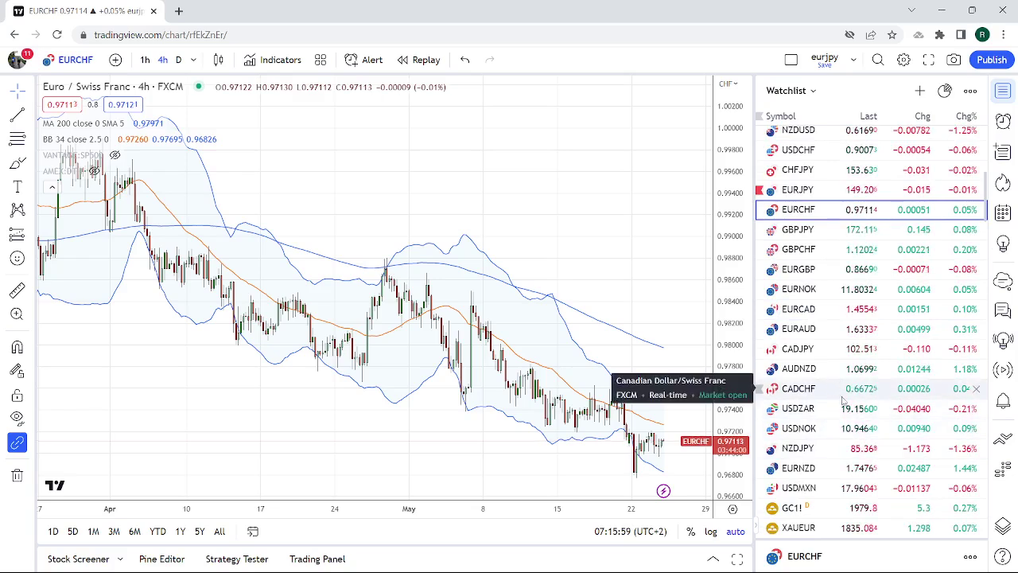
pyautogui.click(813, 137)
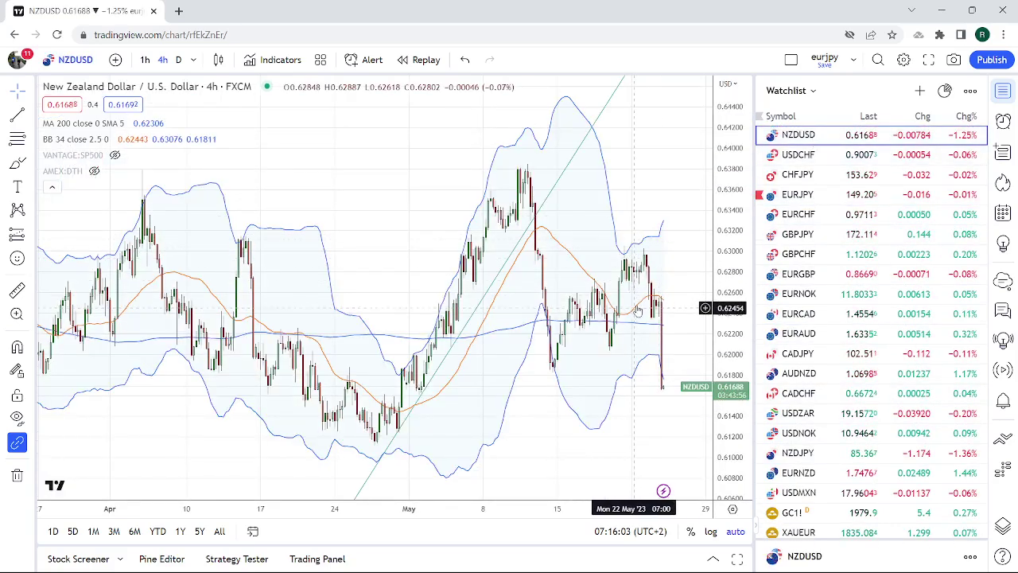
# - Switch NZDUSD to 1-hour candles, adjusting zoom to show mid to late May
pyautogui.click(145, 60)
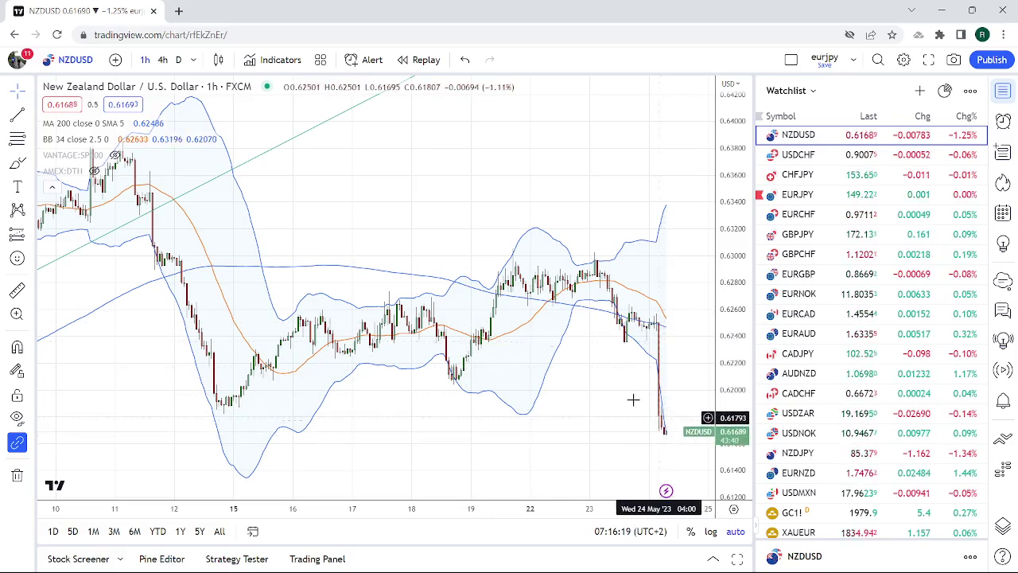
pyautogui.scroll(-5, 573, 358)
pyautogui.scroll(5, 550, 330)
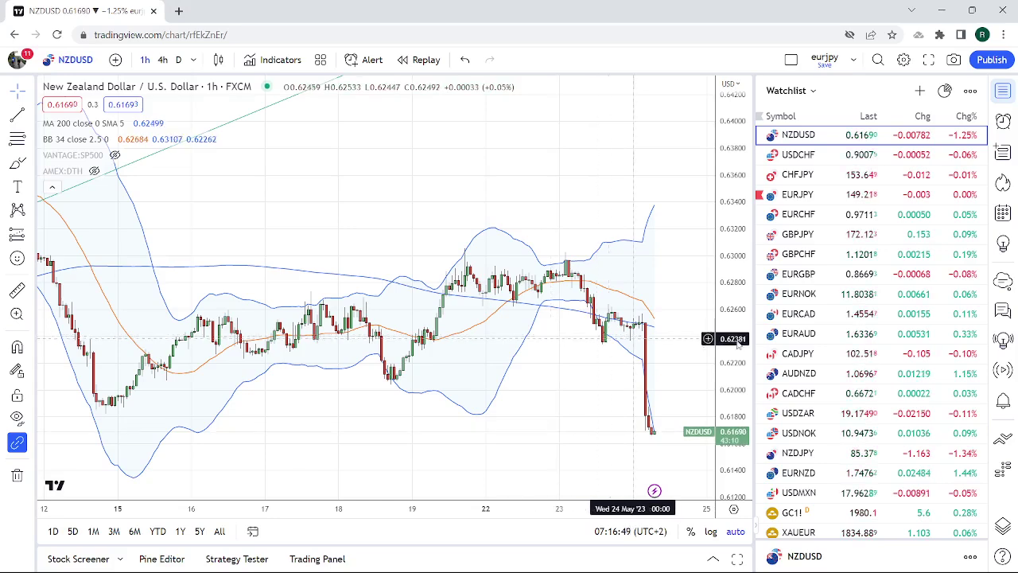
pyautogui.scroll(-3, 871, 313)
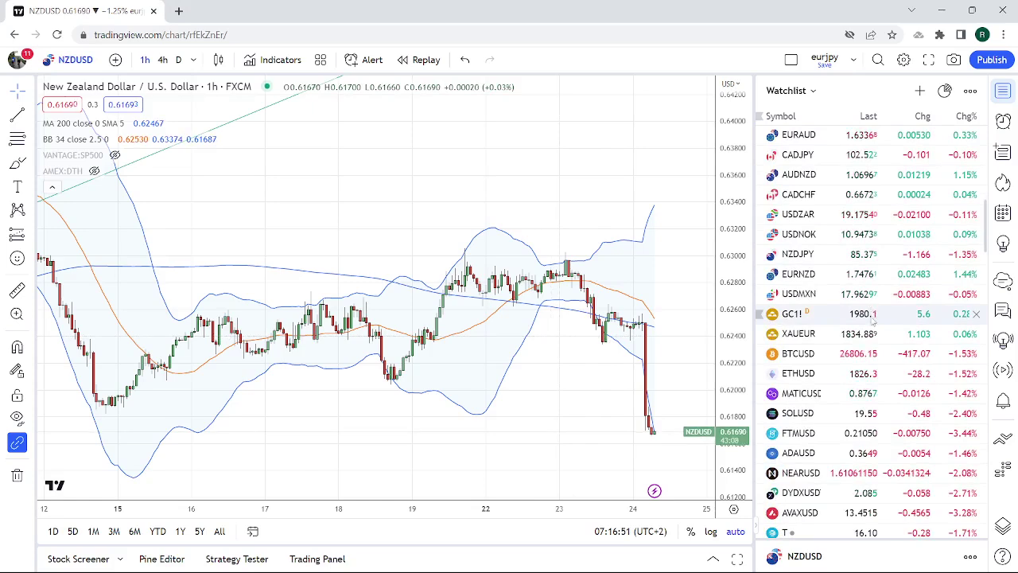
pyautogui.scroll(10, 871, 313)
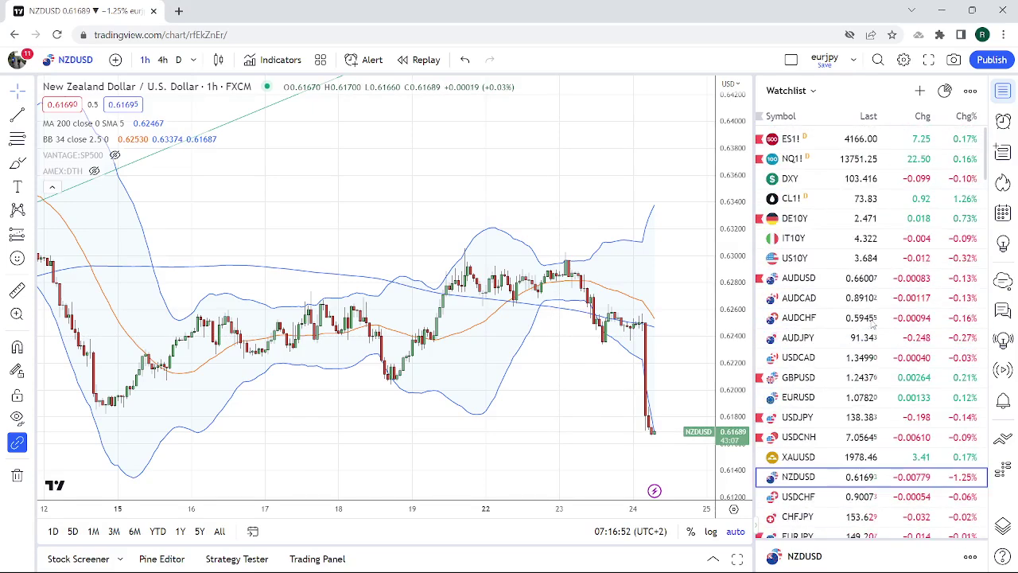
pyautogui.click(875, 142)
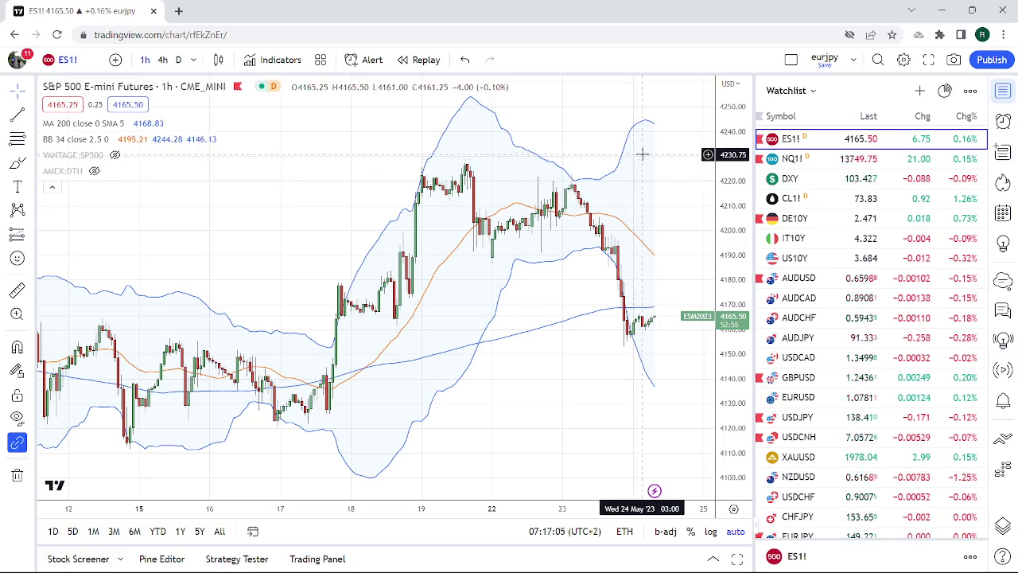
pyautogui.scroll(-2, 638, 166)
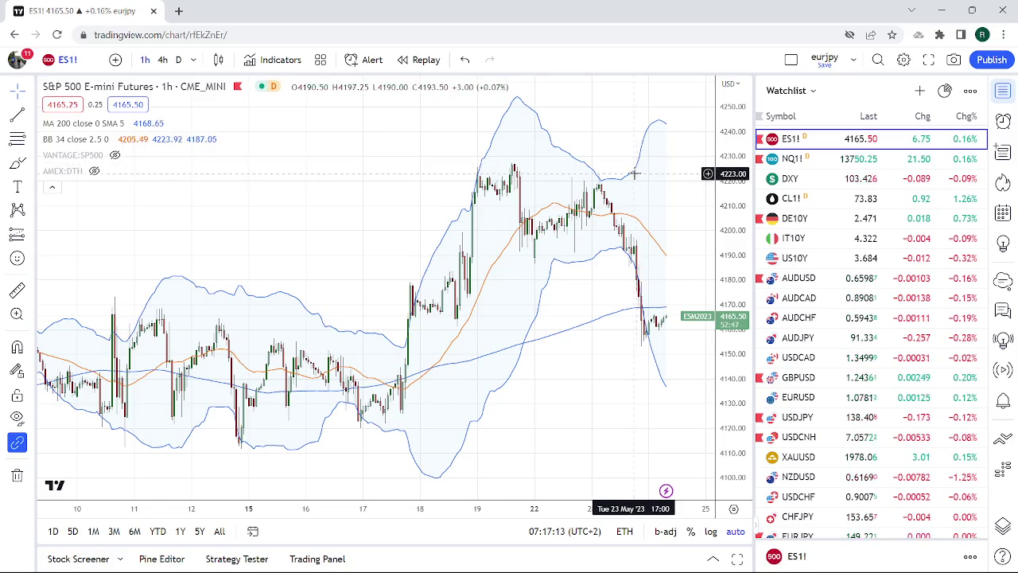
pyautogui.scroll(-2, 630, 183)
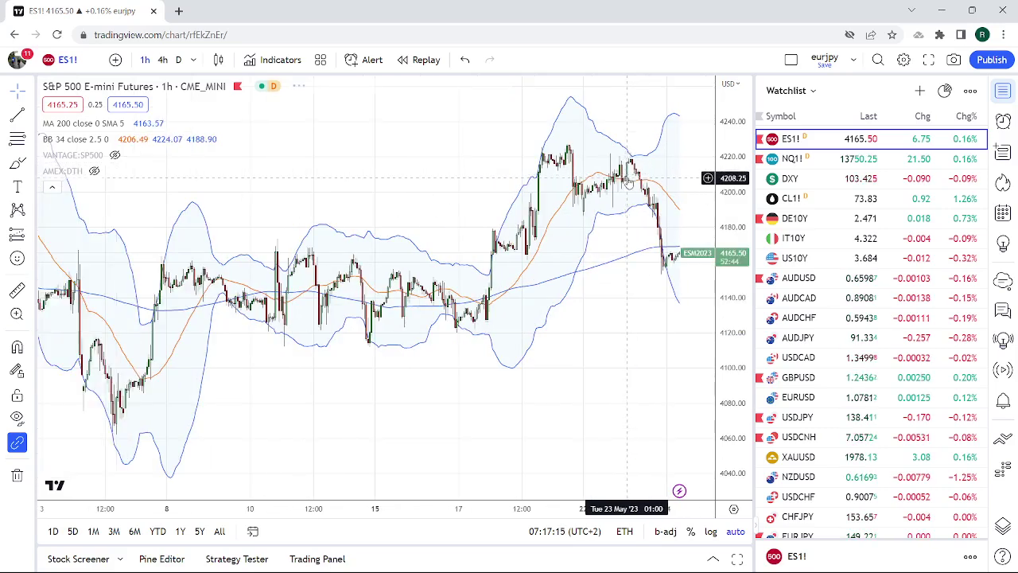
pyautogui.scroll(3, 614, 266)
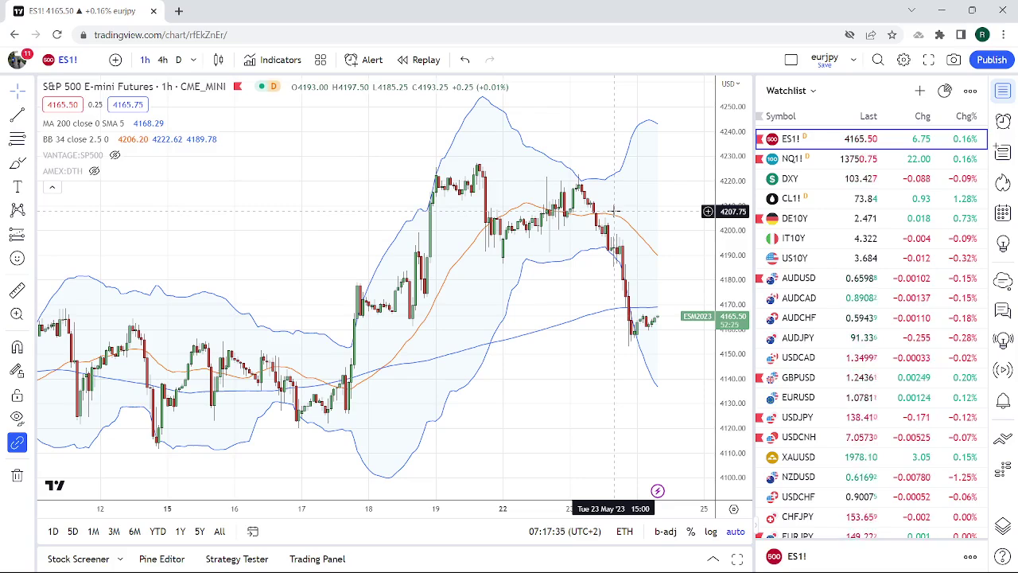
pyautogui.scroll(-2, 570, 222)
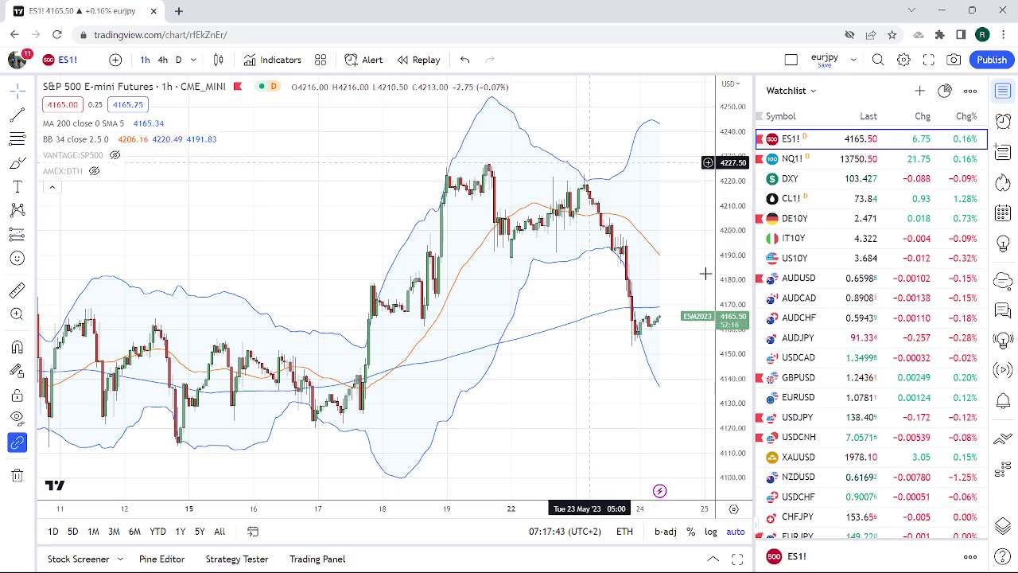
pyautogui.scroll(-5, 875, 318)
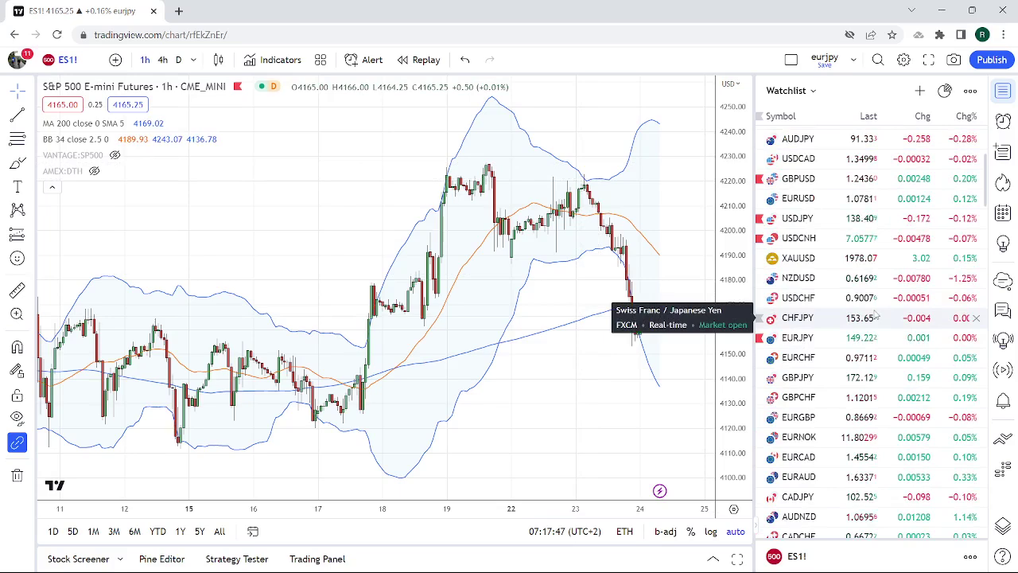
pyautogui.scroll(-2, 875, 317)
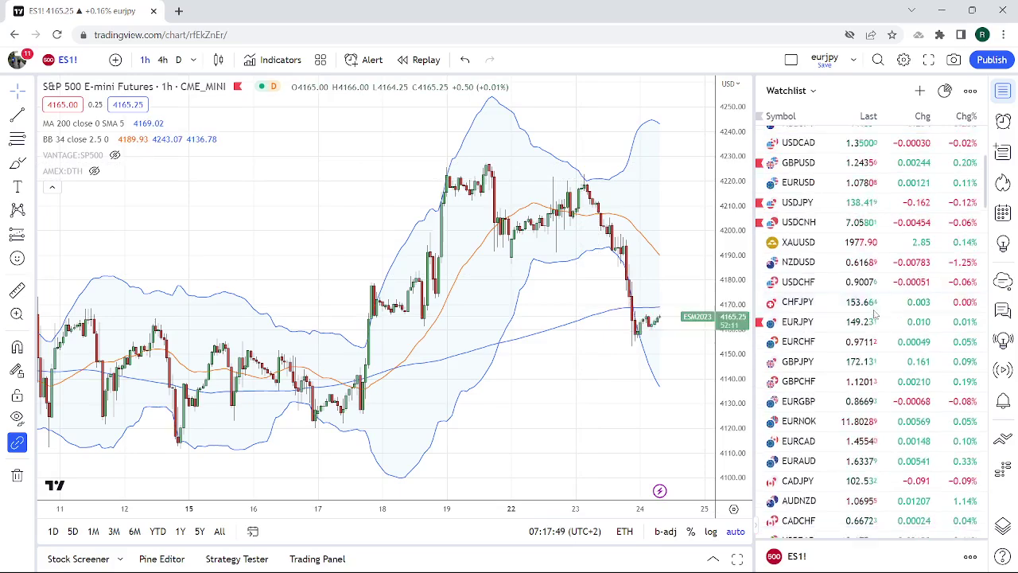
pyautogui.scroll(2, 875, 316)
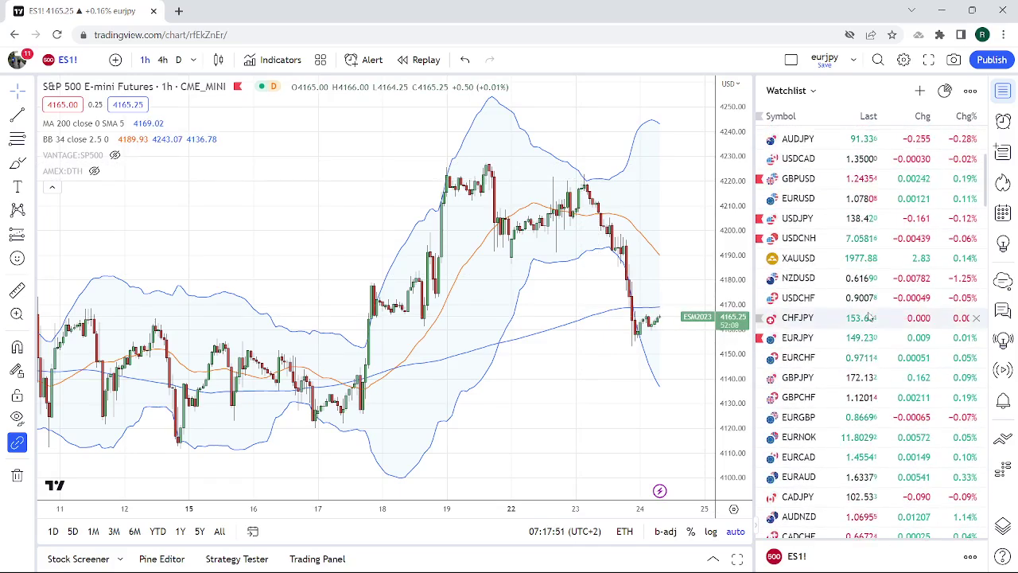
pyautogui.scroll(-4, 873, 316)
pyautogui.scroll(-2, 869, 317)
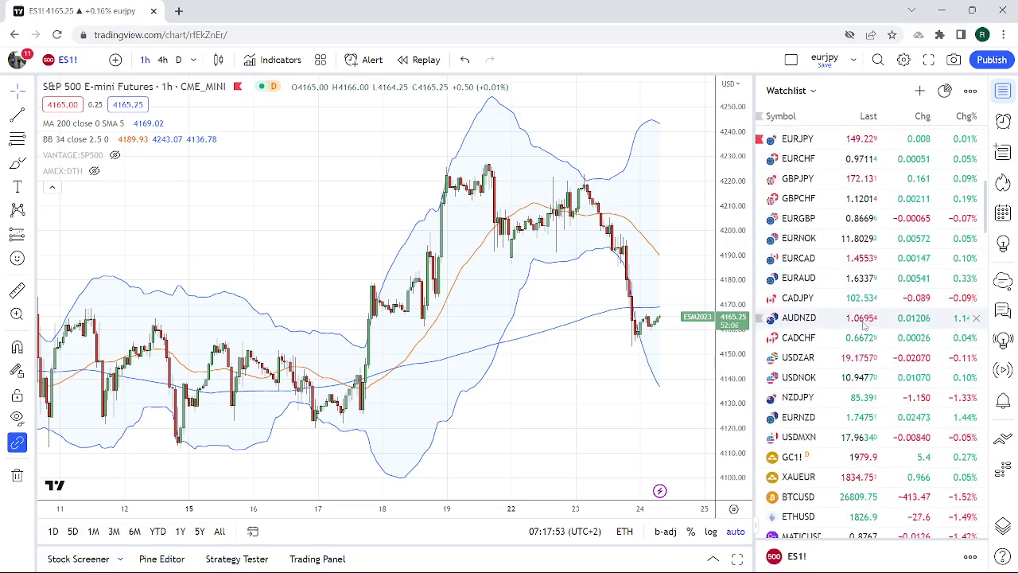
pyautogui.scroll(4, 863, 334)
pyautogui.scroll(3, 866, 331)
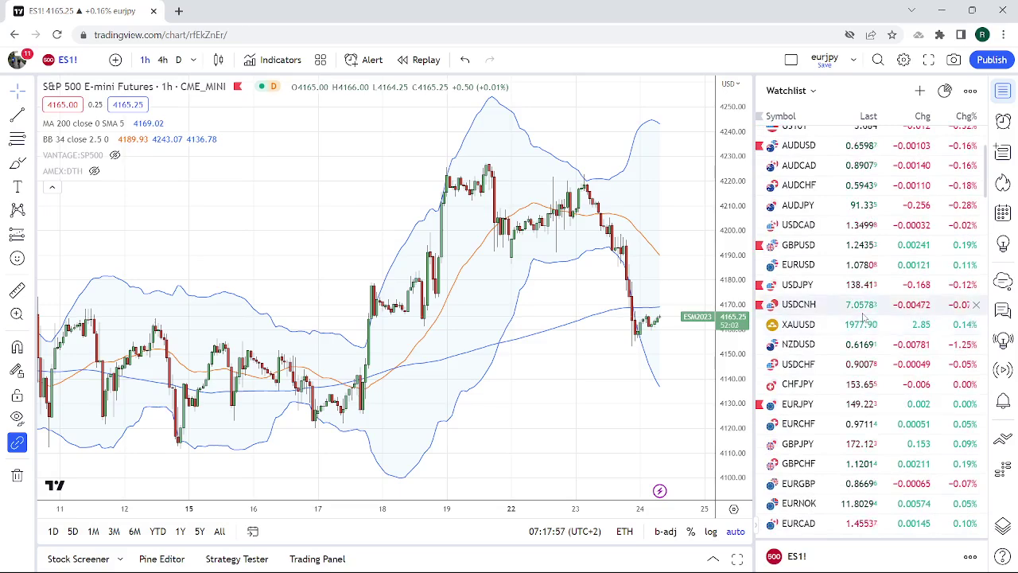
pyautogui.scroll(-3, 867, 320)
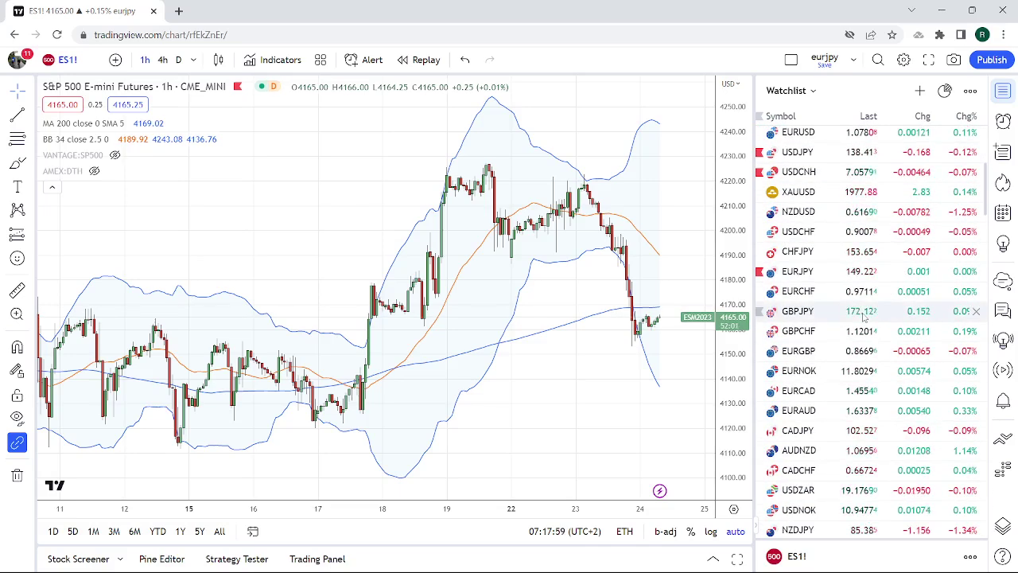
pyautogui.scroll(-2, 864, 317)
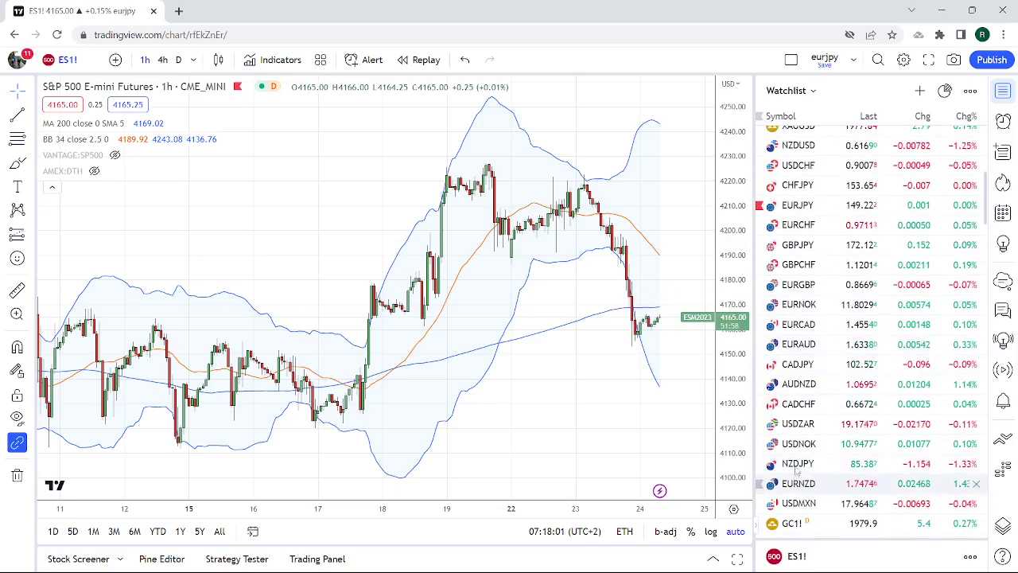
# - View USDNOK on the daily timeframe zoomed in, then switch to the USDMXN daily chart
pyautogui.click(800, 446)
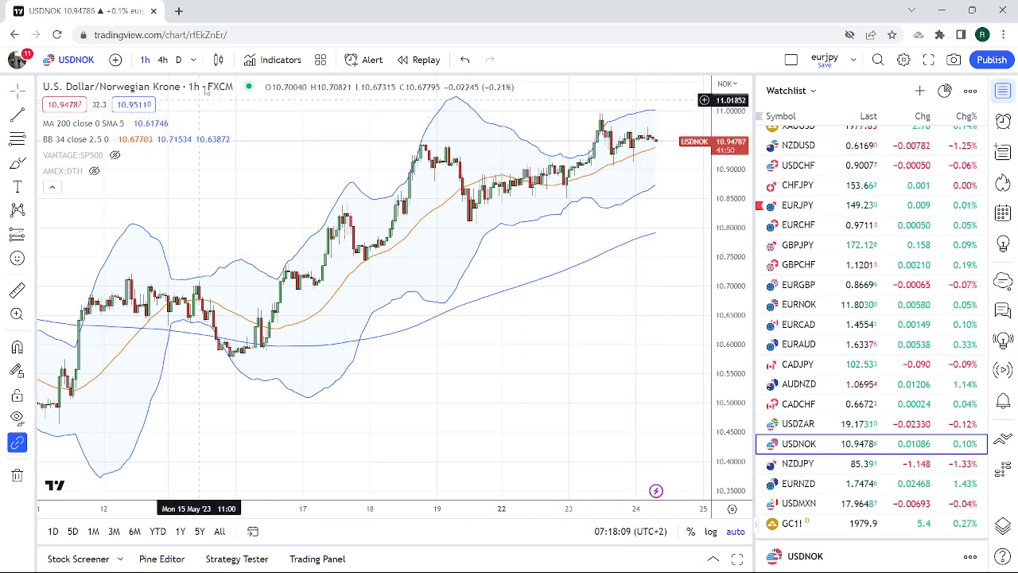
pyautogui.click(178, 60)
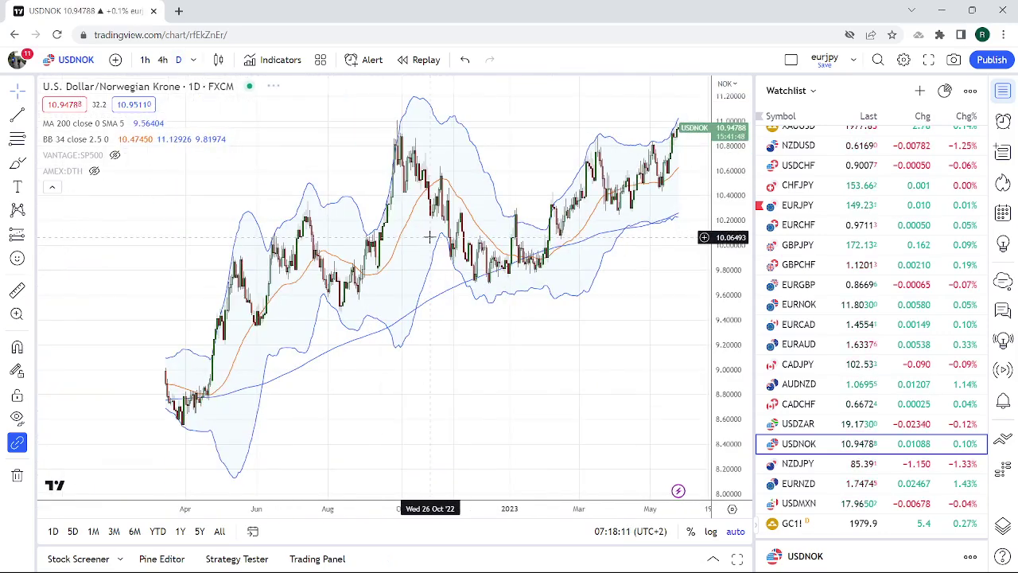
pyautogui.scroll(5, 430, 236)
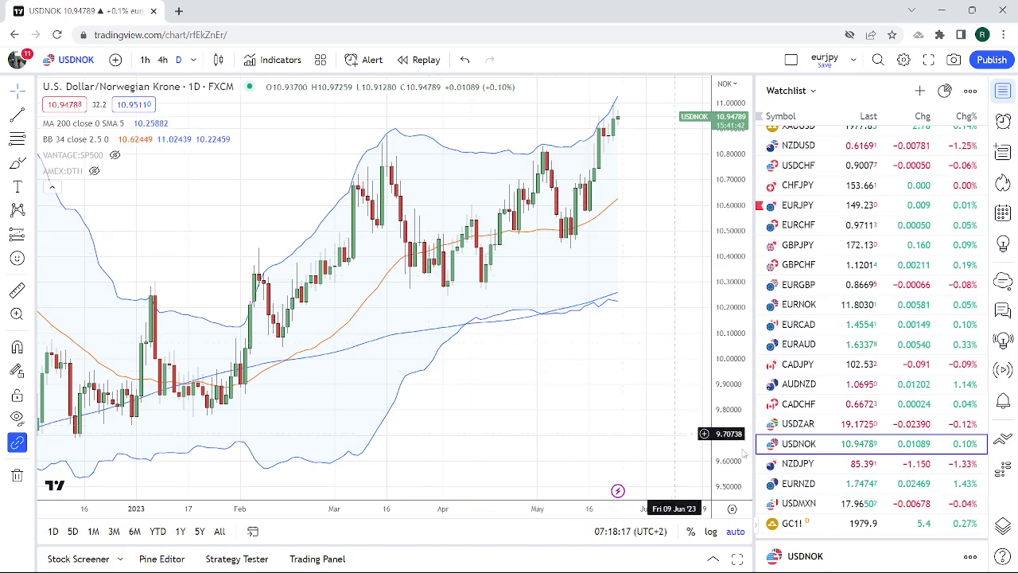
pyautogui.click(811, 504)
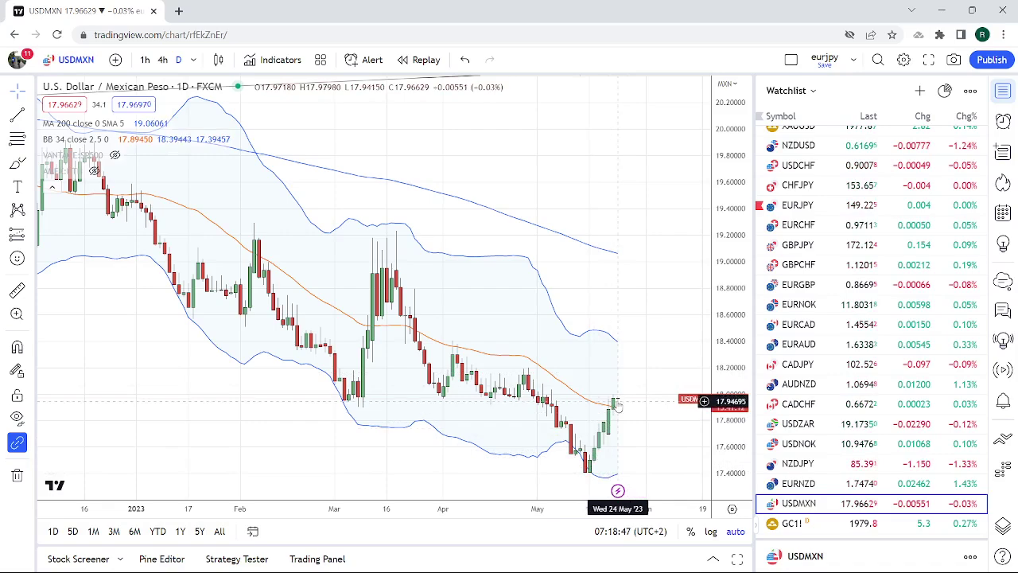
pyautogui.scroll(-8, 605, 345)
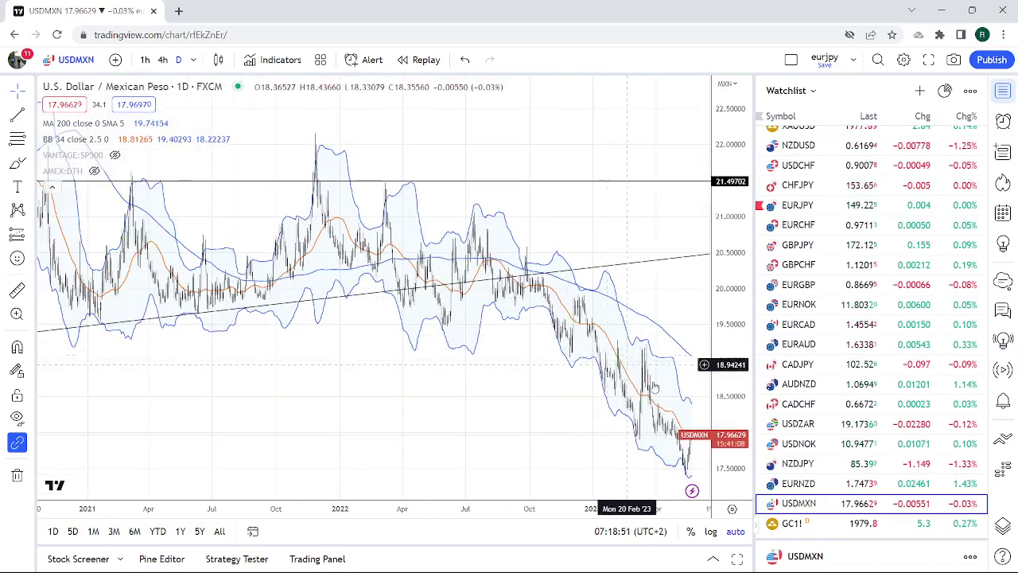
pyautogui.scroll(5, 562, 426)
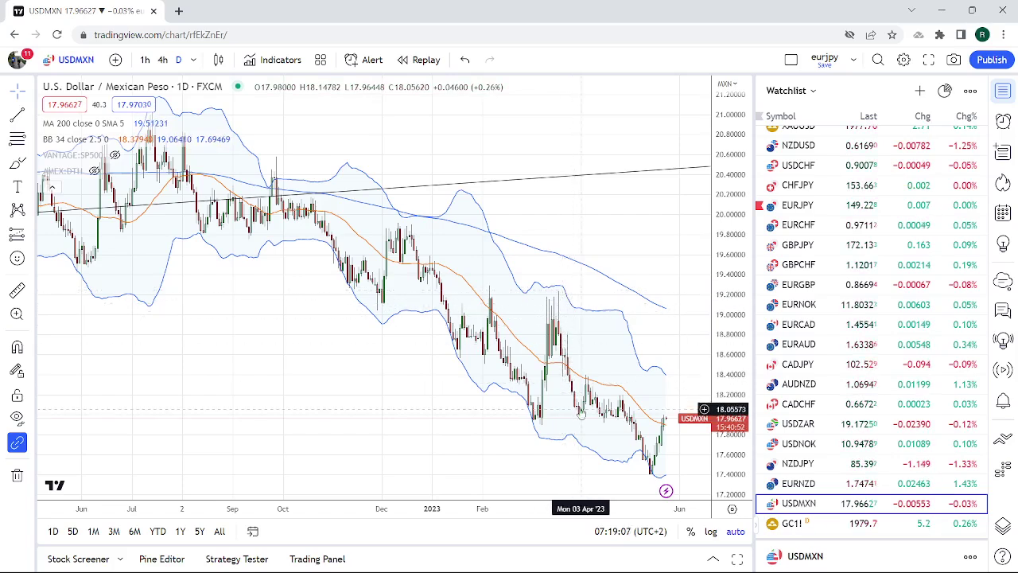
pyautogui.scroll(2, 582, 414)
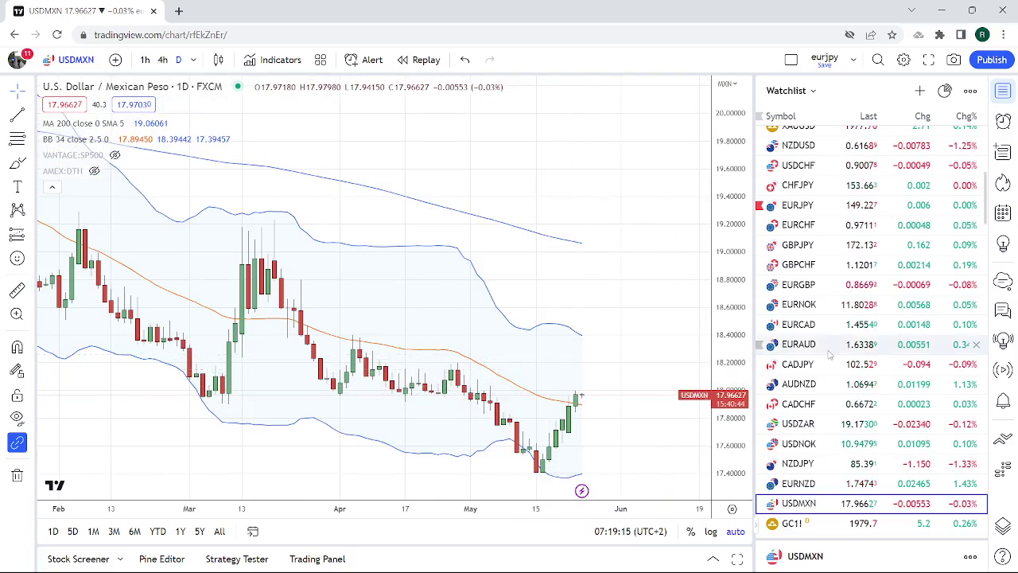
pyautogui.scroll(-2, 853, 295)
pyautogui.scroll(5, 854, 295)
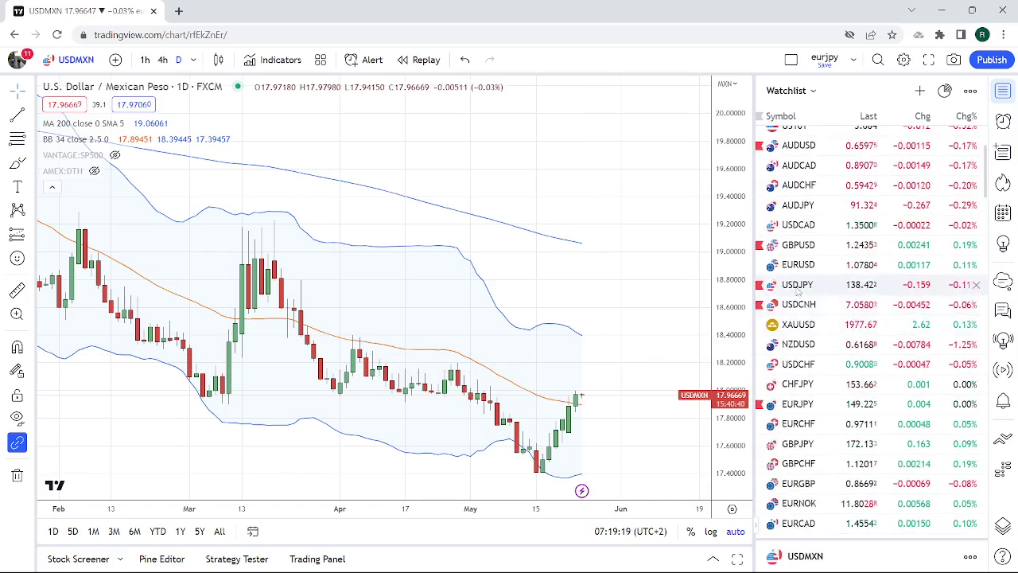
# - Show USDJPY on 1-hour candles, zoomed out to span mid to late May
pyautogui.click(798, 284)
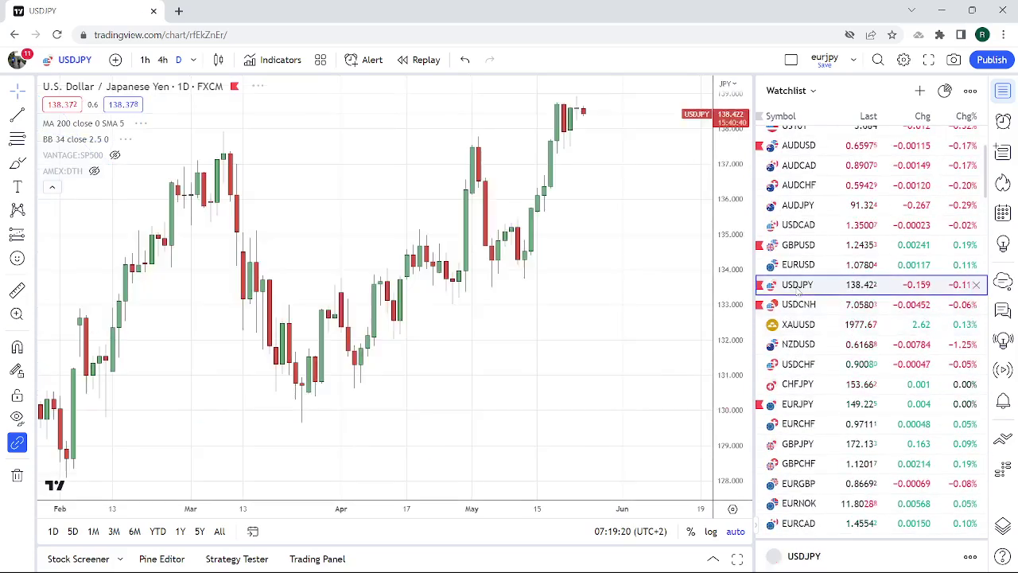
pyautogui.click(145, 60)
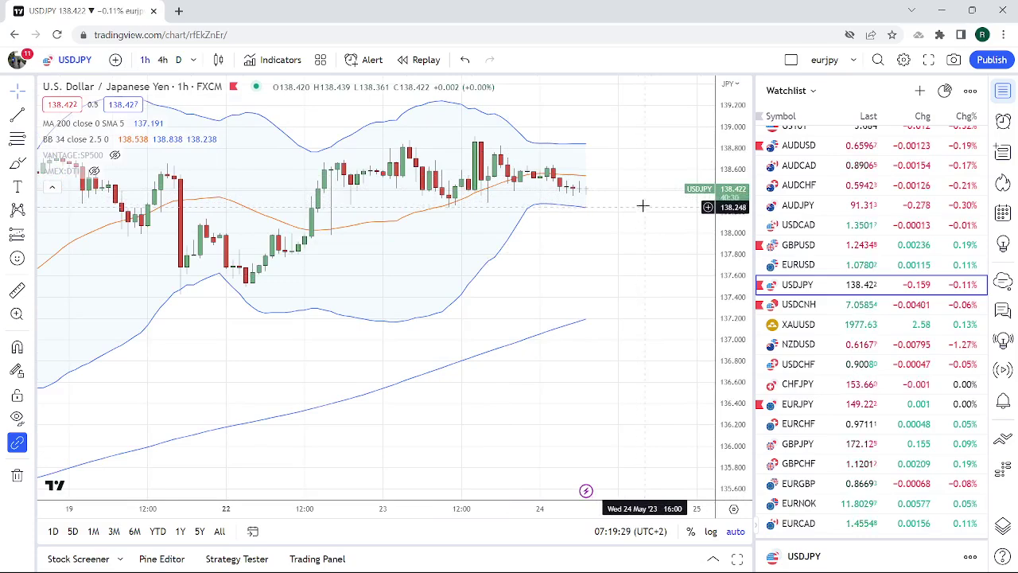
pyautogui.scroll(-5, 467, 268)
pyautogui.scroll(-2, 466, 268)
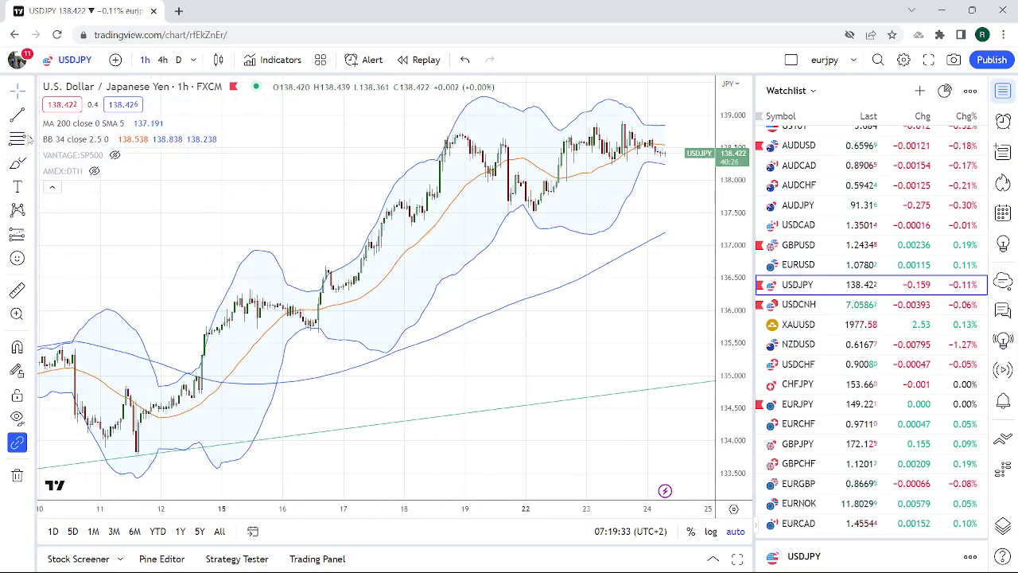
pyautogui.click(32, 117)
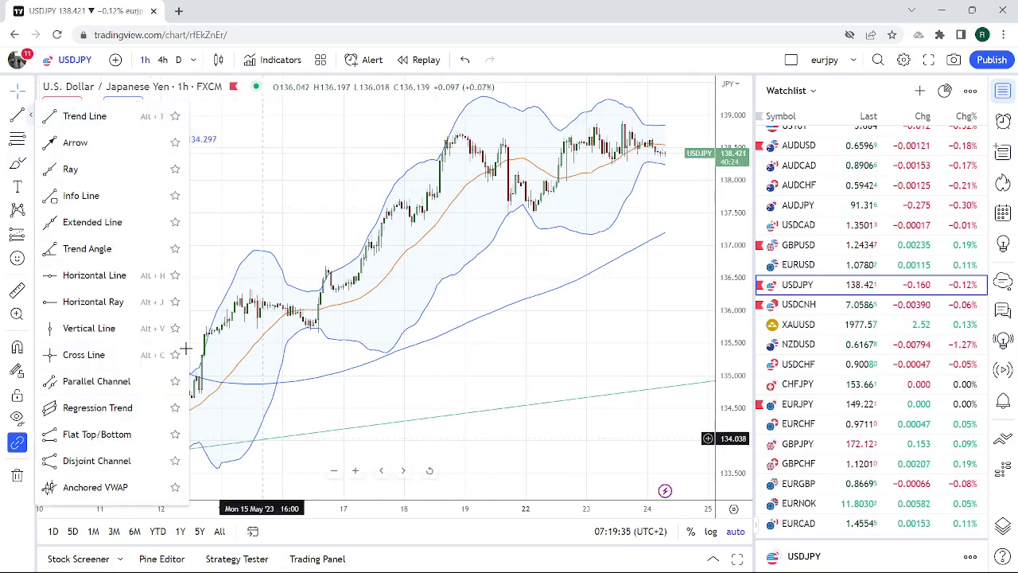
pyautogui.click(123, 225)
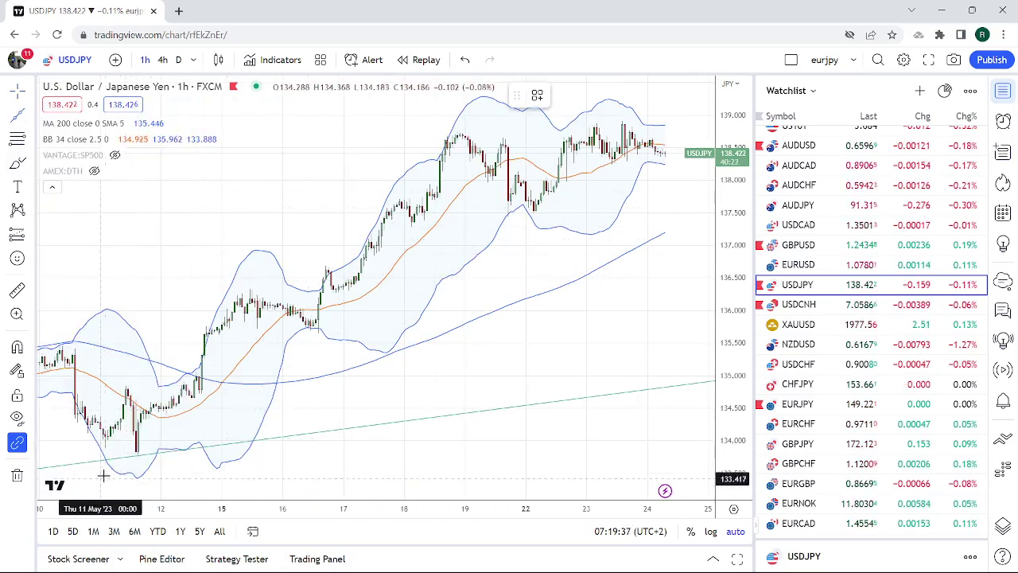
pyautogui.click(136, 459)
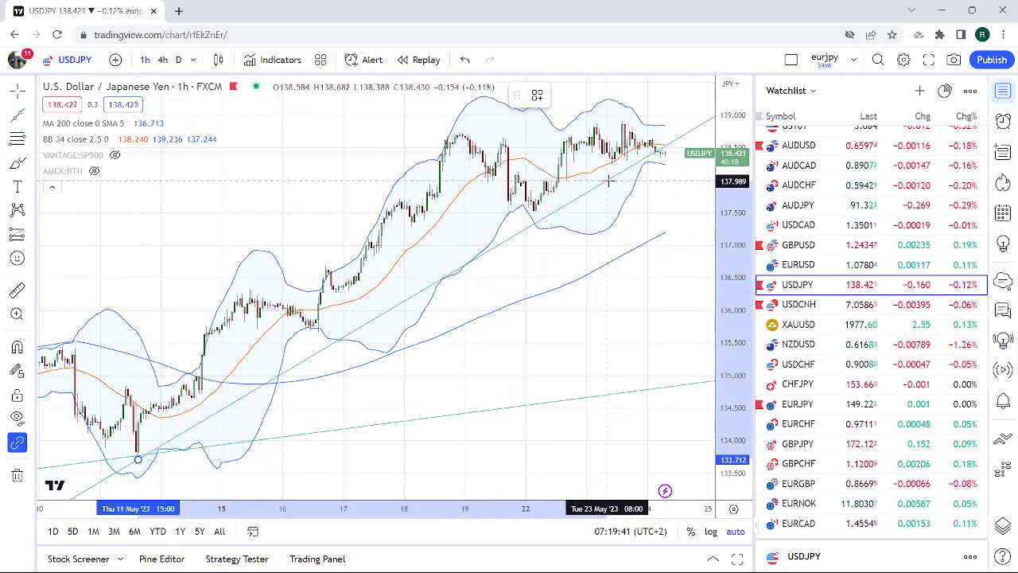
pyautogui.press('Escape')
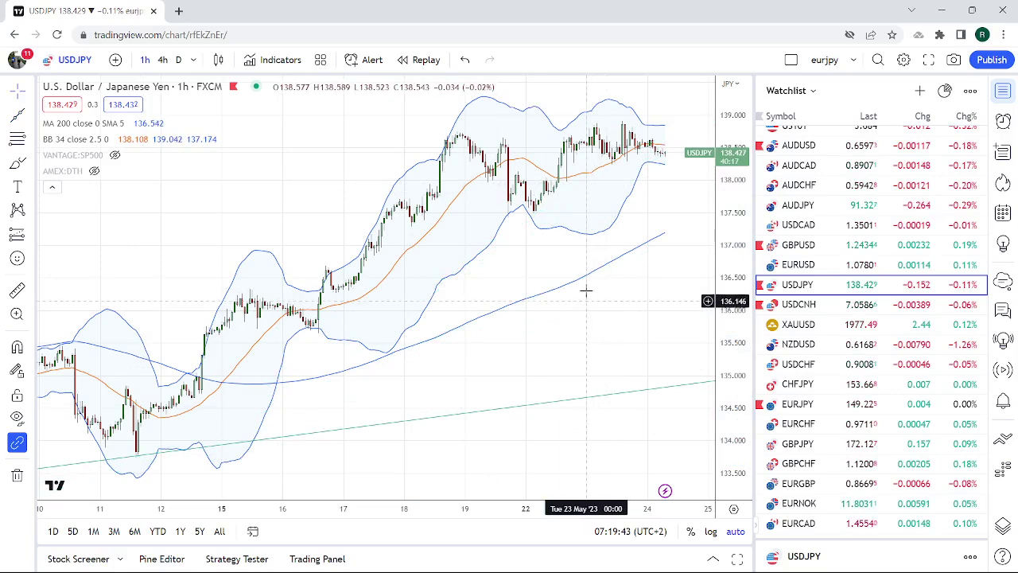